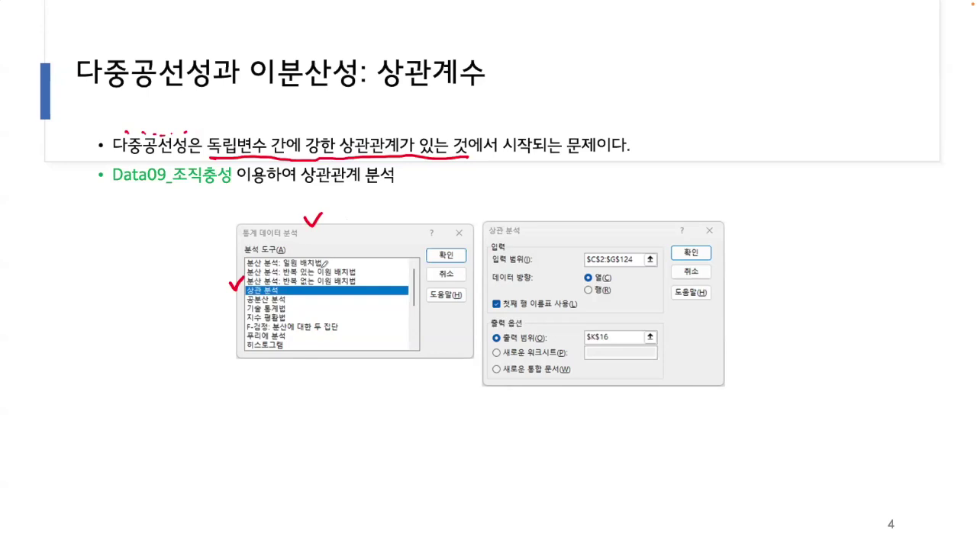
drag(436, 246, 458, 237)
mouse_move(573, 246)
mouse_down()
mouse_move(580, 257)
mouse_move(593, 241)
mouse_up()
drag(487, 297, 508, 288)
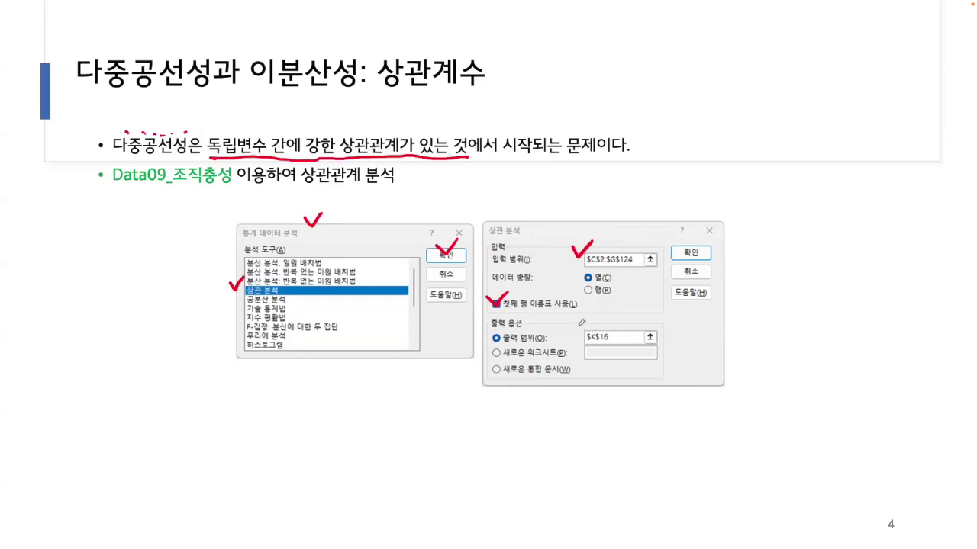
mouse_move(580, 321)
mouse_down()
mouse_move(585, 333)
mouse_move(596, 319)
mouse_up()
mouse_move(680, 240)
mouse_down()
mouse_move(687, 256)
mouse_move(703, 226)
mouse_up()
- Switch to the Data09_조직충성 workbook in Excel and start the Correlation tool from Data Analysis
key(super+Tab)
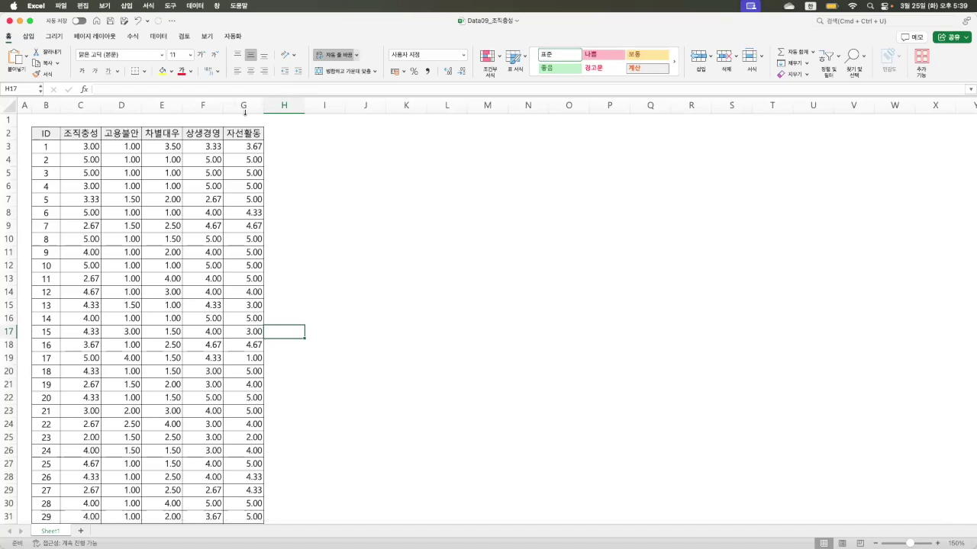
click(167, 38)
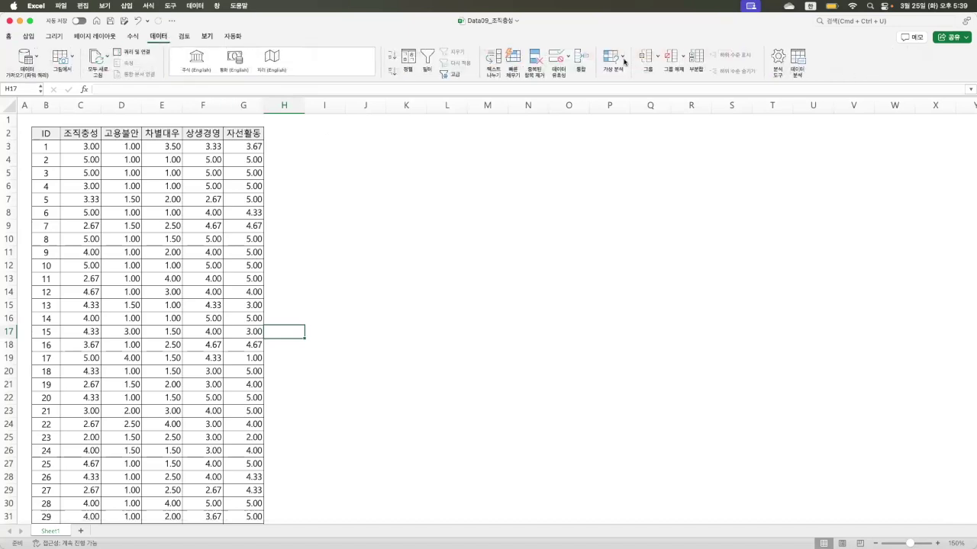
click(796, 61)
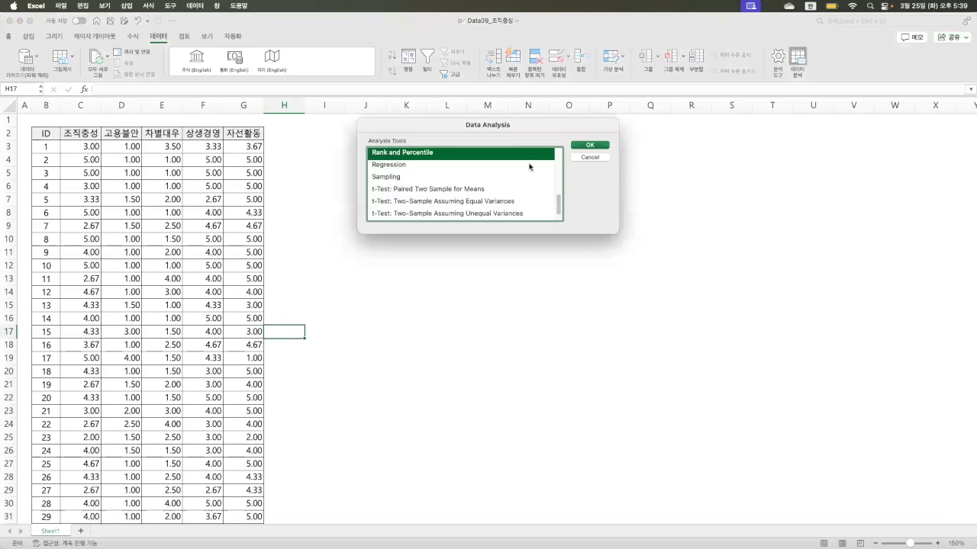
scroll(449, 175, up, 5)
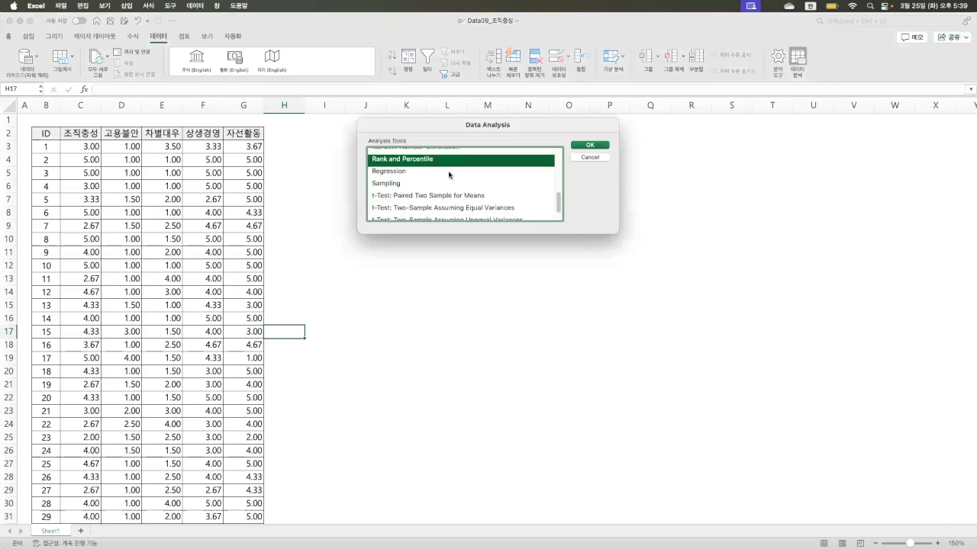
scroll(448, 175, up, 3)
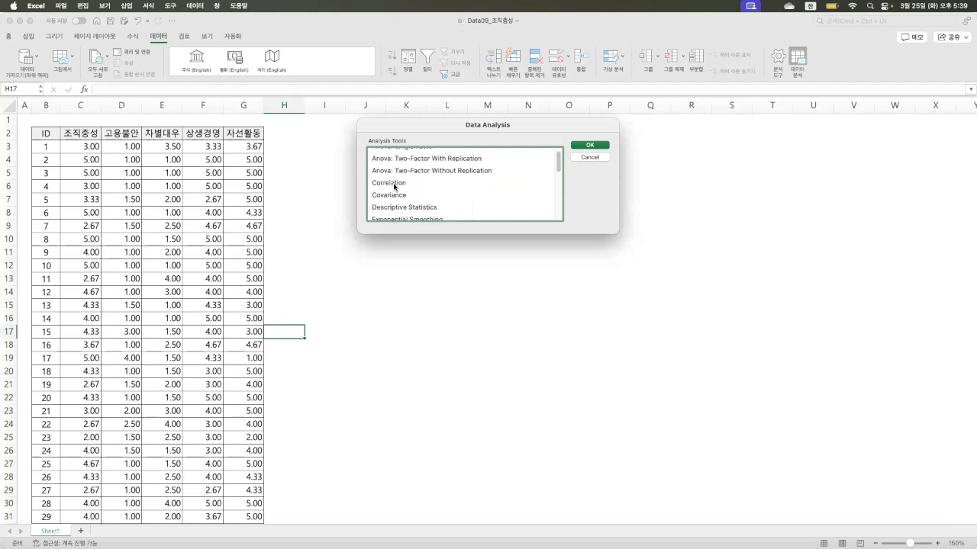
click(395, 185)
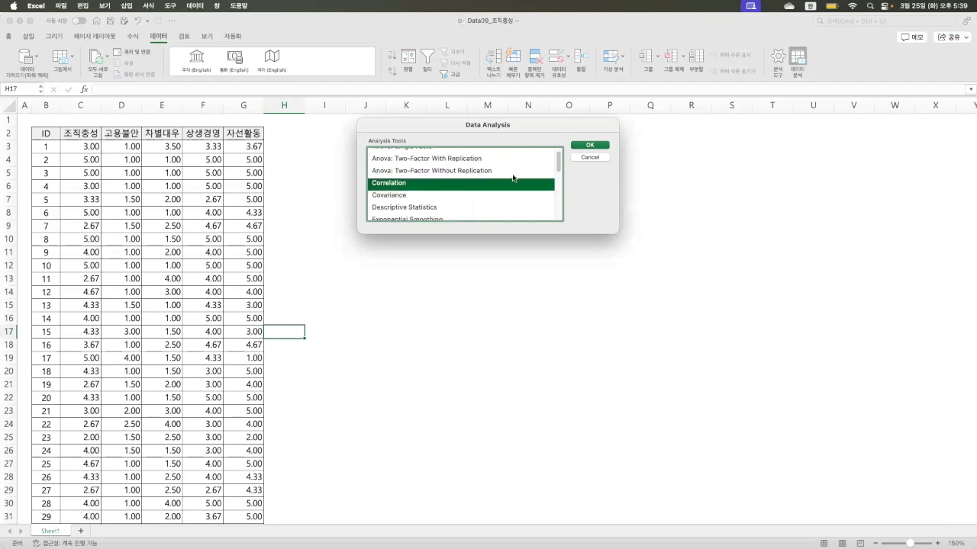
click(582, 145)
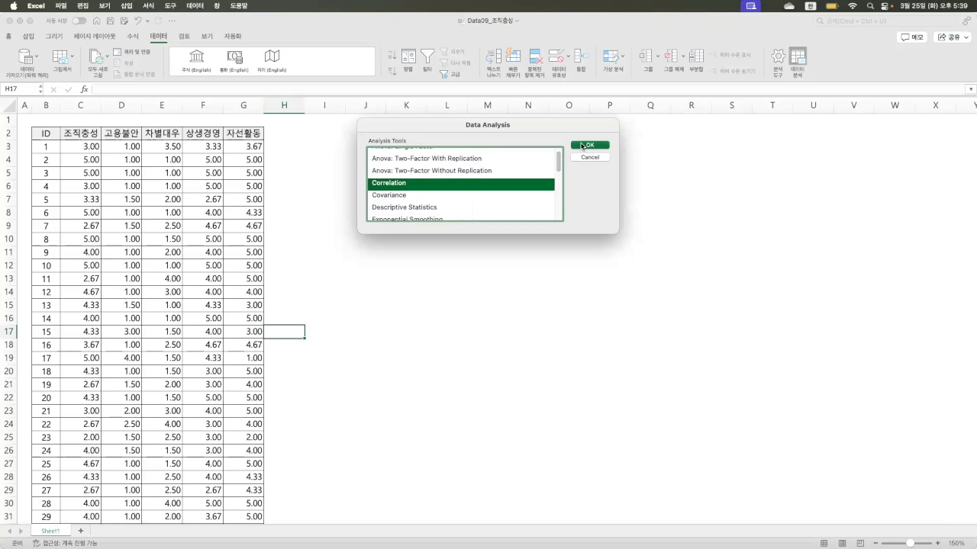
- Set the correlation input range to $D$2:$G$124, covering 고용불안 through 자선활동, with labels in the first row
click(116, 135)
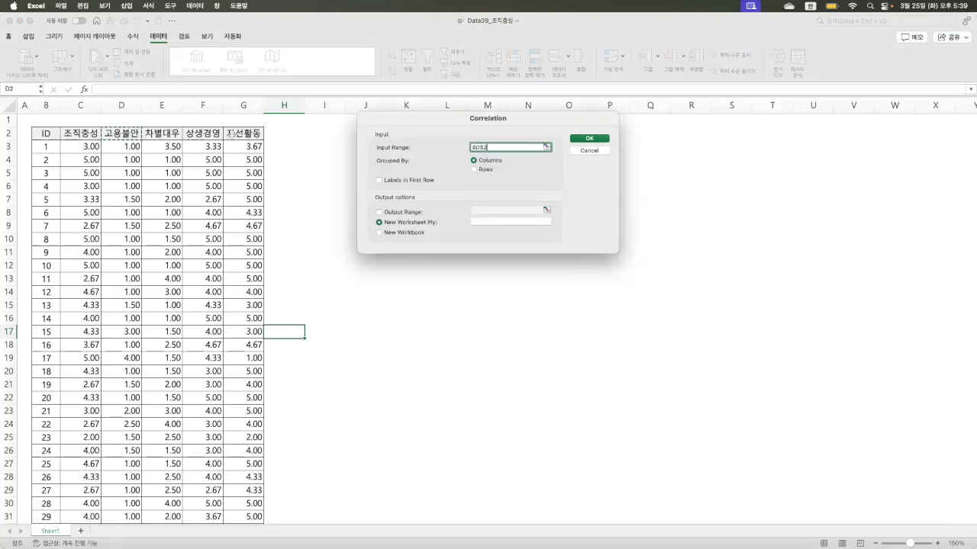
drag(222, 140, 238, 135)
key(super+shift+Down)
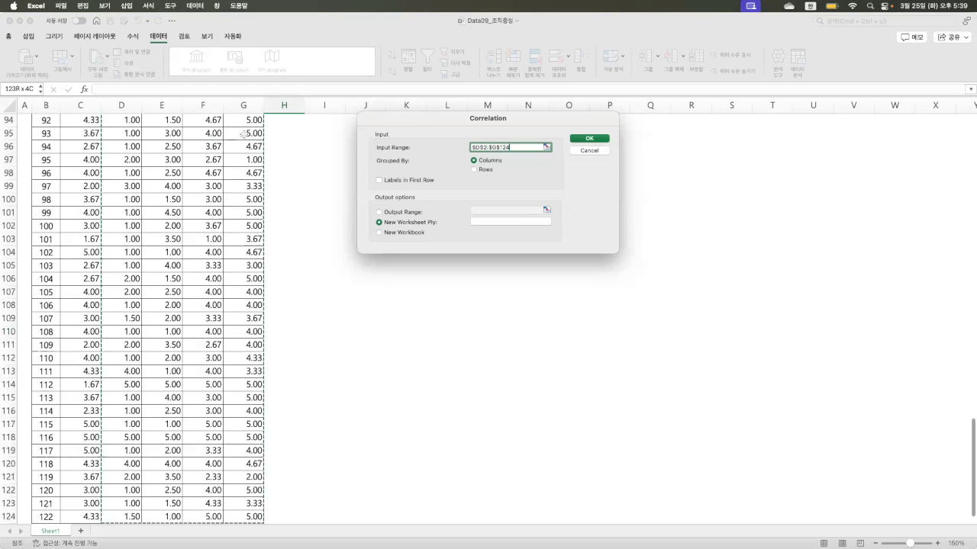
click(380, 181)
- Set the output range to cell I2 on the same sheet and generate the correlation matrix
click(418, 214)
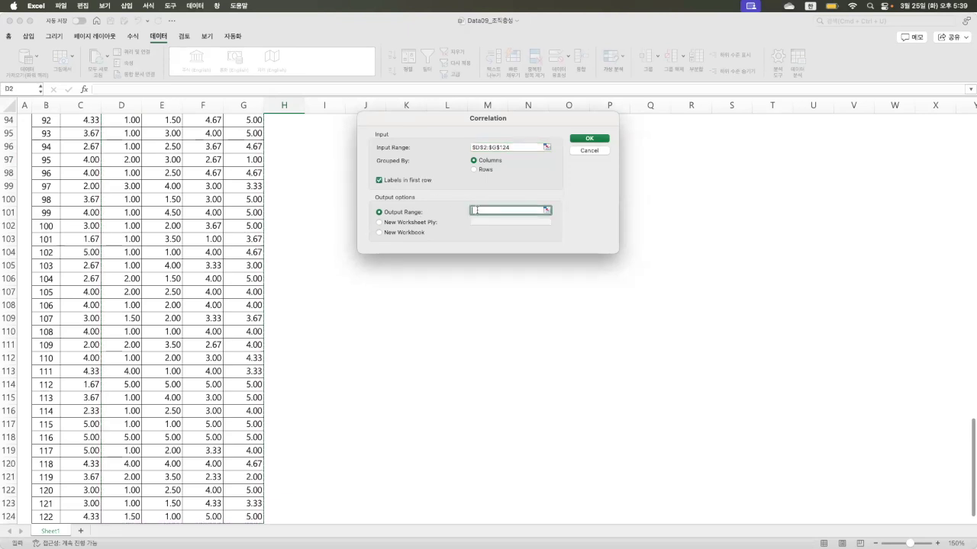
scroll(325, 180, up, 10)
scroll(325, 180, up, 18)
click(316, 129)
click(585, 138)
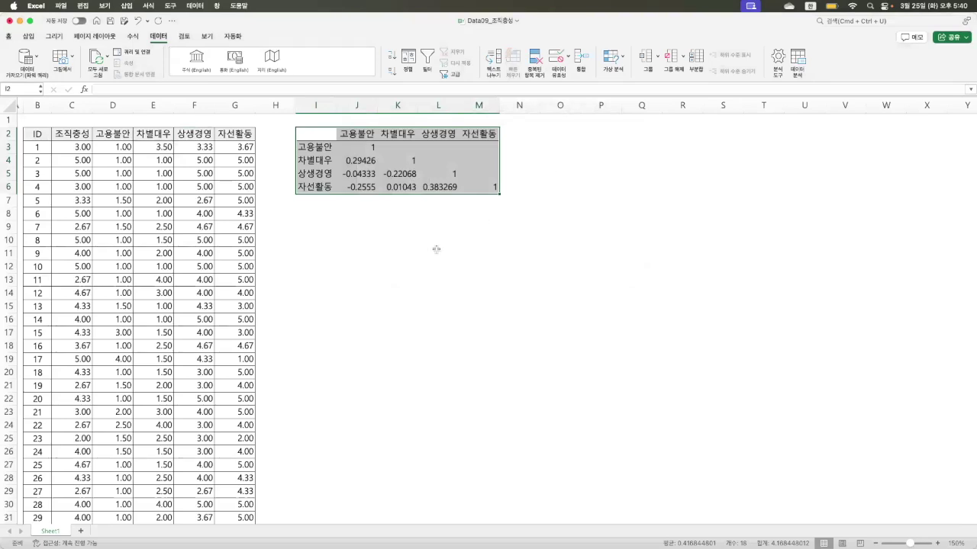
- Format the 고용불안 correlation coefficients in J4:J6 to three decimal places
drag(359, 162, 359, 185)
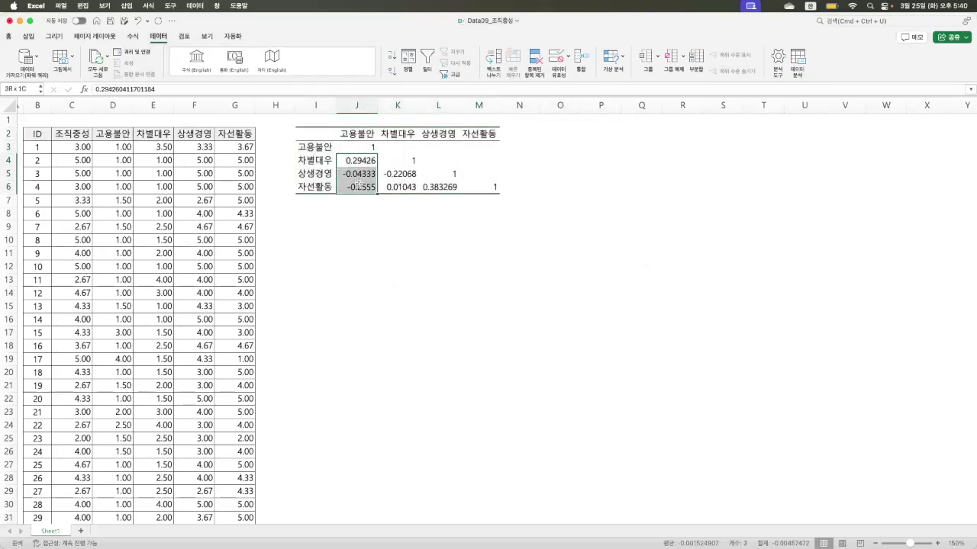
click(9, 37)
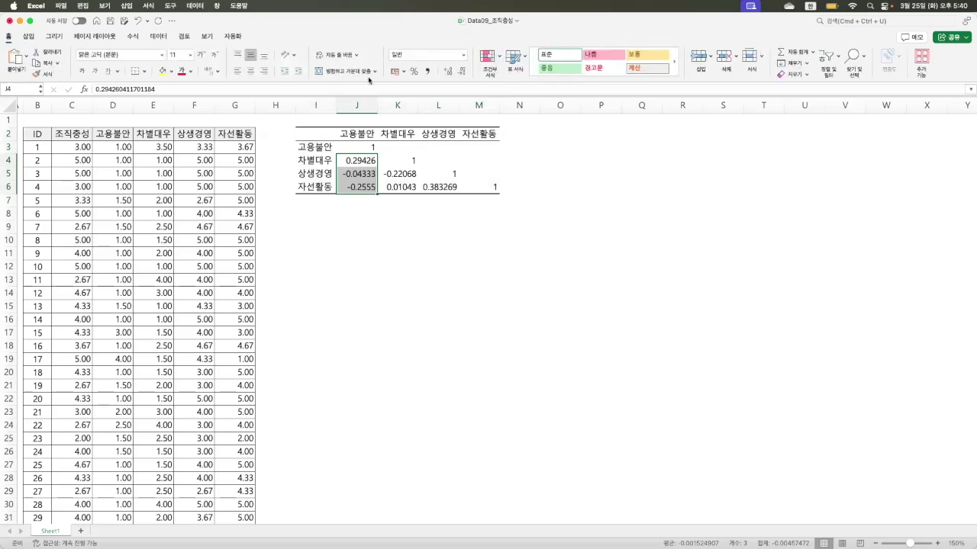
click(463, 71)
click(463, 72)
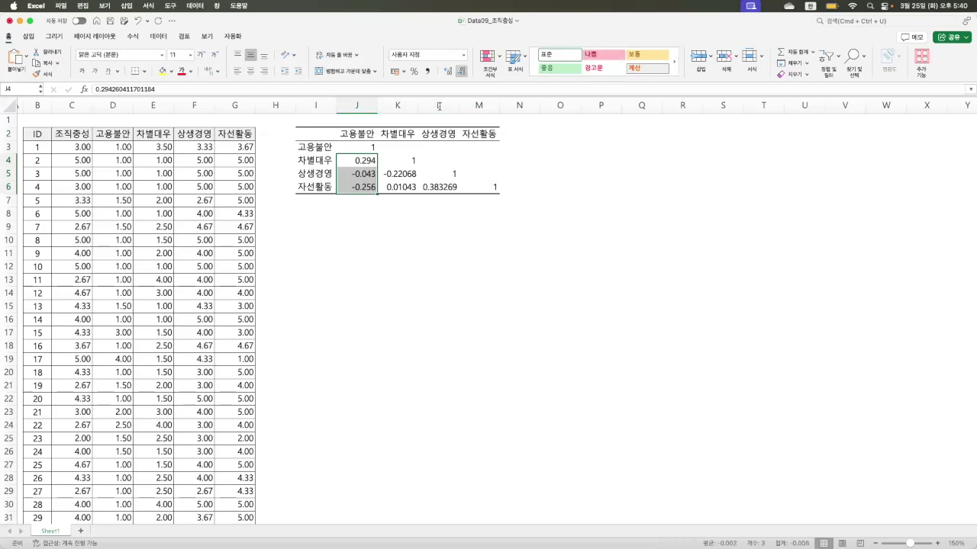
- Format the remaining off-diagonal coefficients in K5:K6 and L6 to three decimal places
drag(396, 174, 398, 187)
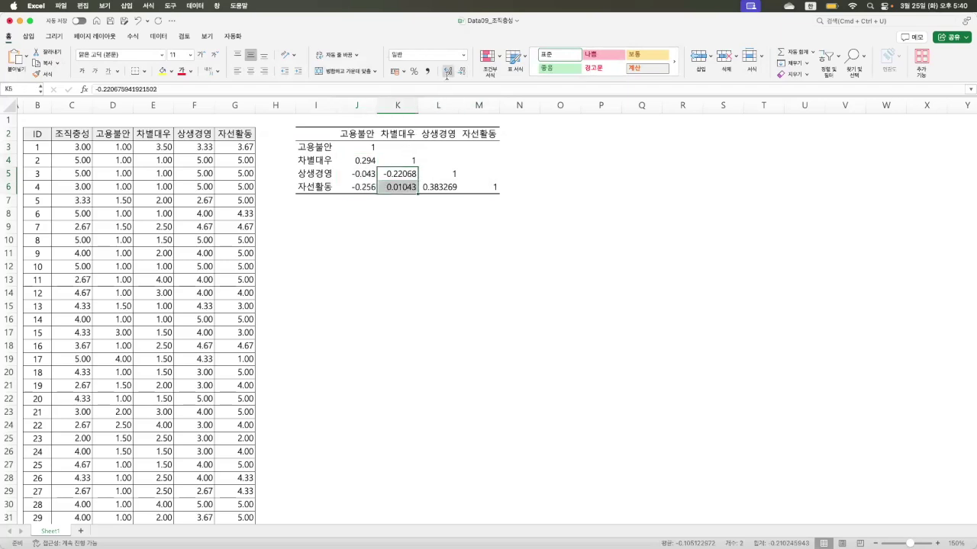
click(462, 72)
click(463, 72)
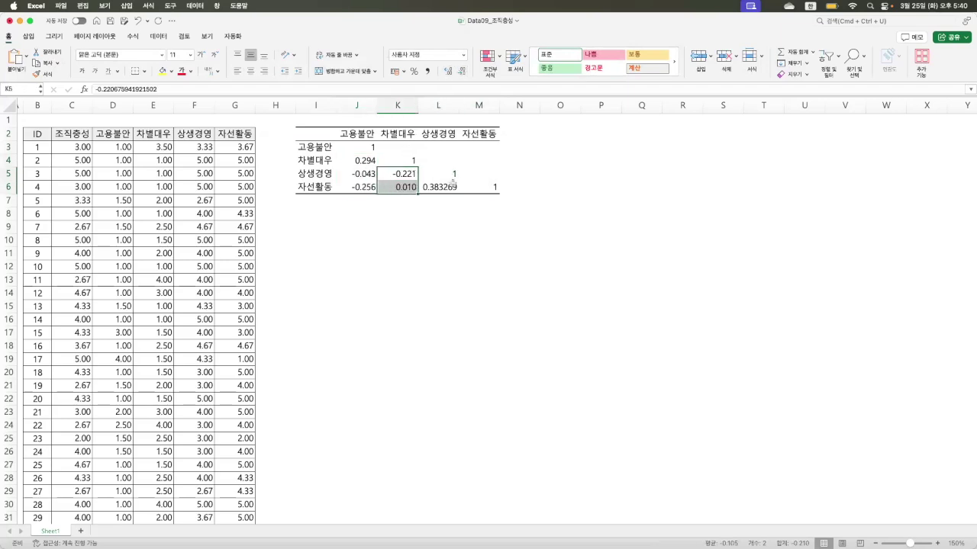
click(454, 187)
click(462, 71)
click(461, 71)
click(461, 71)
click(425, 268)
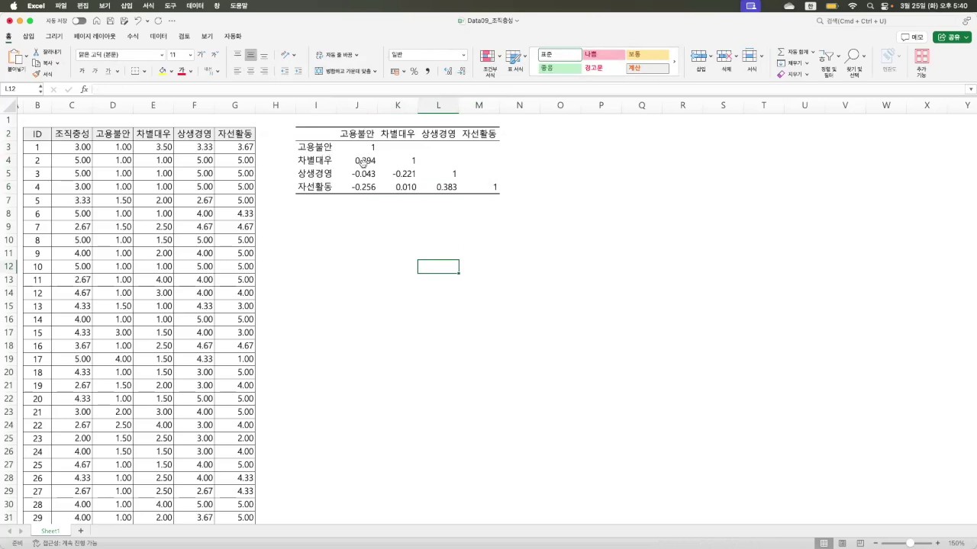
- Examine each off-diagonal correlation coefficient between the four independent variables in the matrix
click(364, 161)
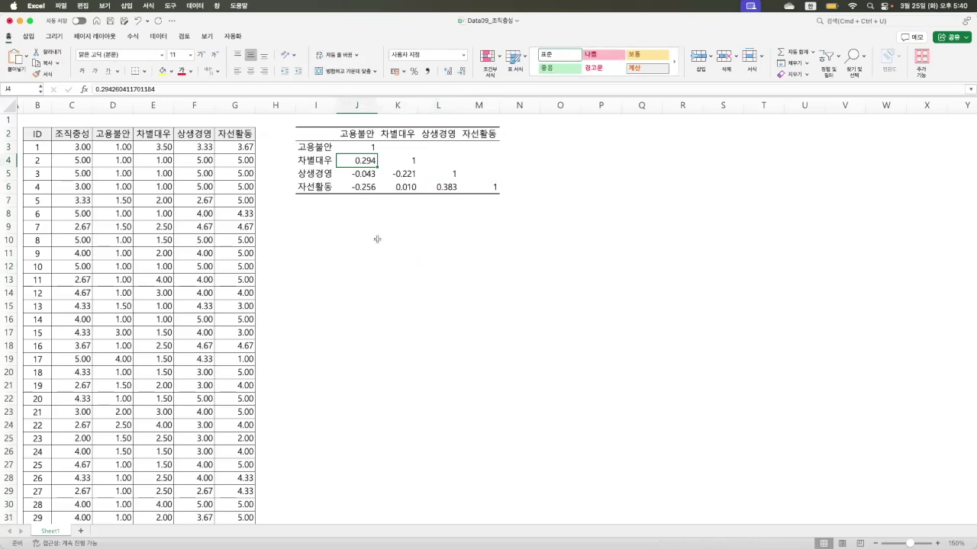
click(354, 175)
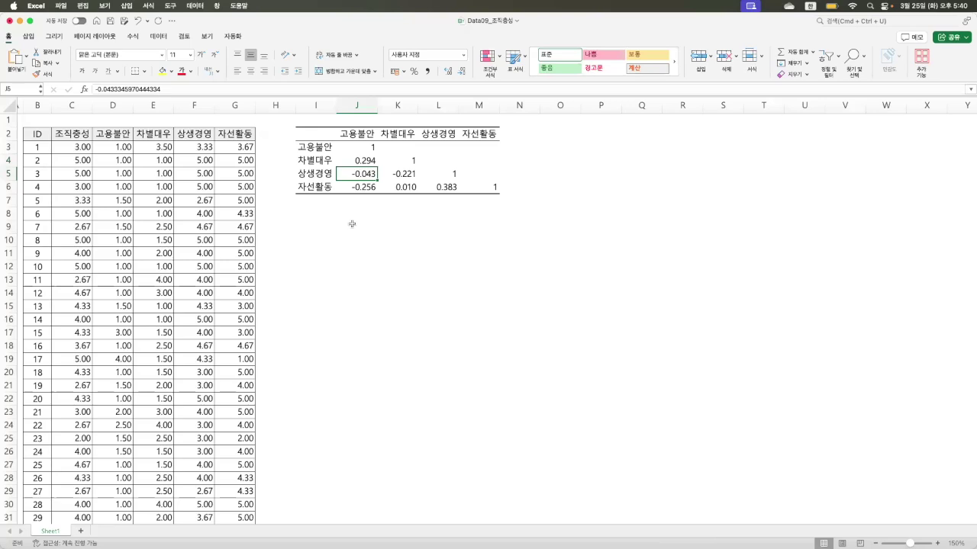
click(367, 185)
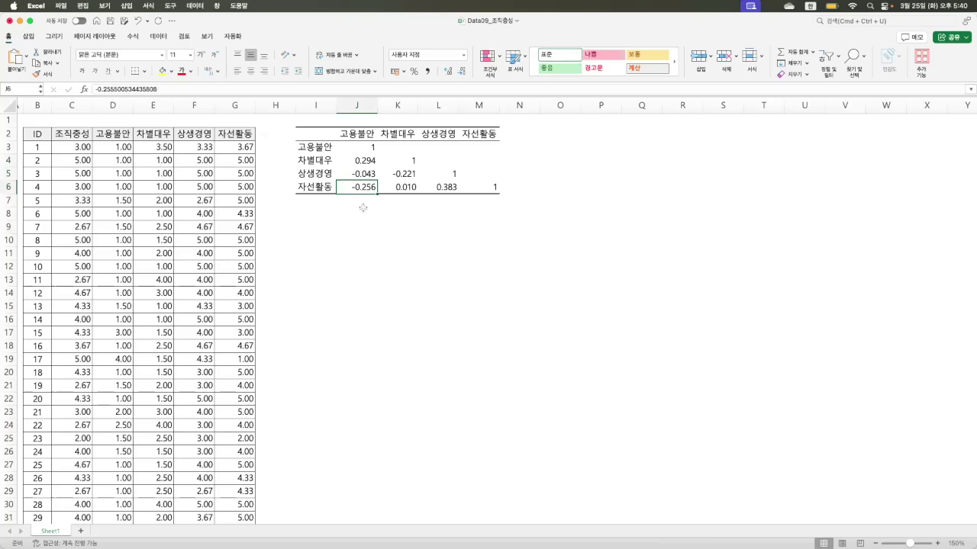
click(406, 174)
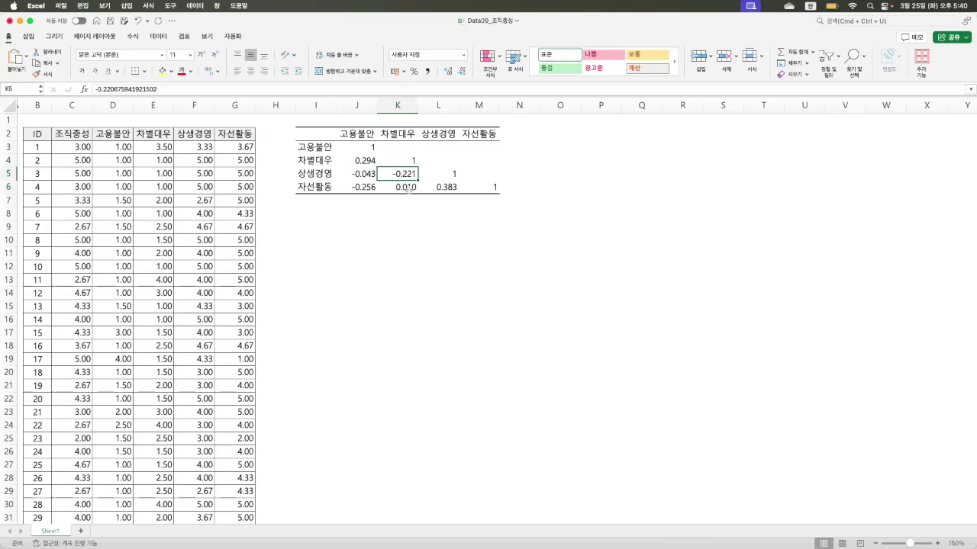
click(408, 187)
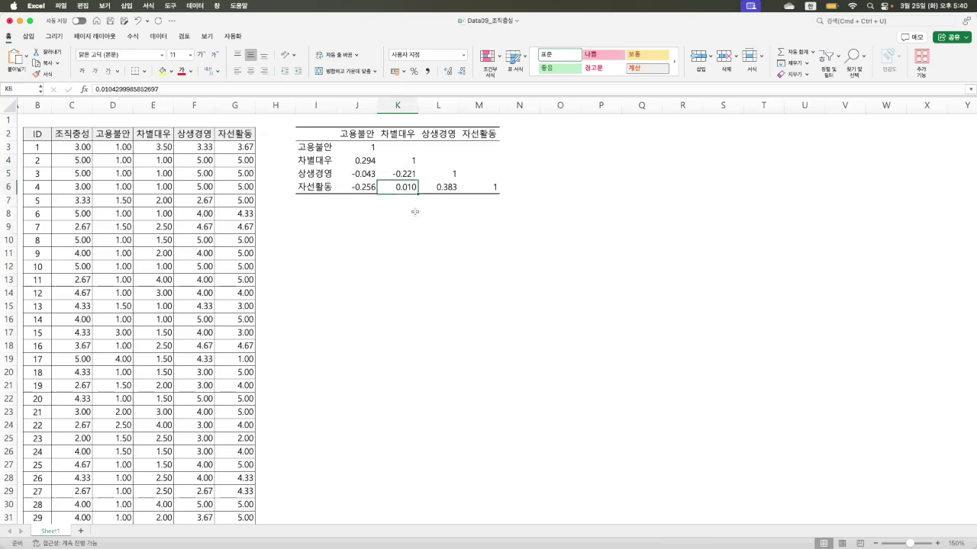
click(444, 186)
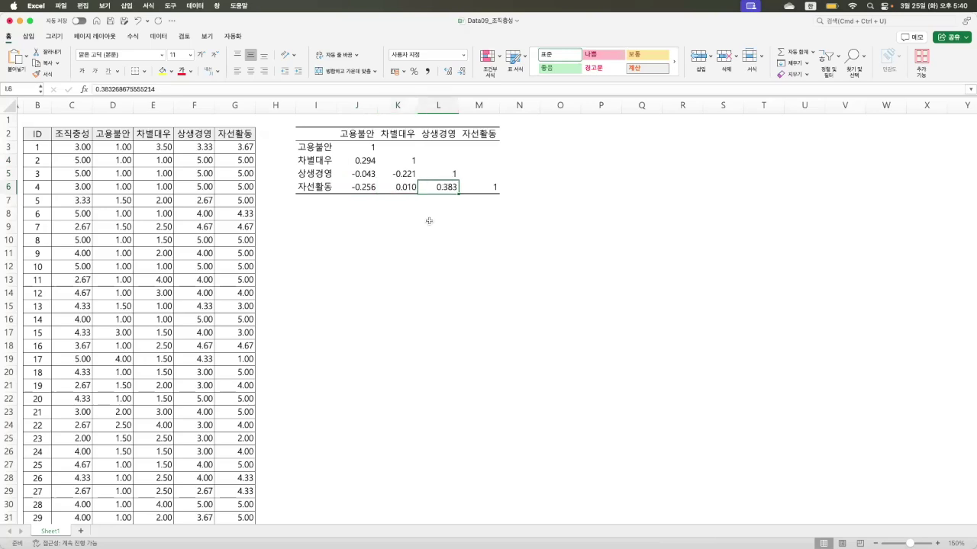
- Review the diagonal cells of the correlation matrix, where each variable is correlated with itself
click(367, 135)
click(320, 147)
click(370, 148)
text(1)
click(394, 161)
click(451, 173)
text(1)
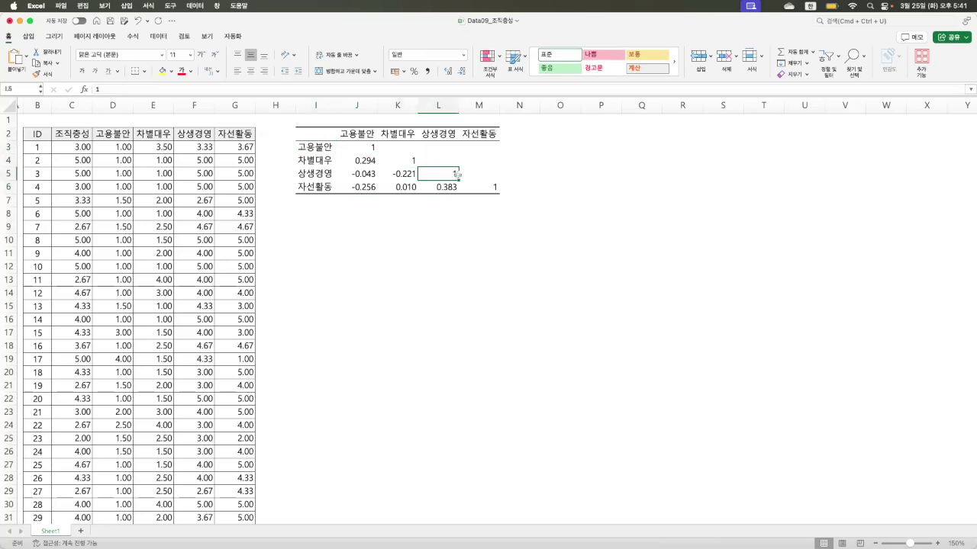
click(492, 187)
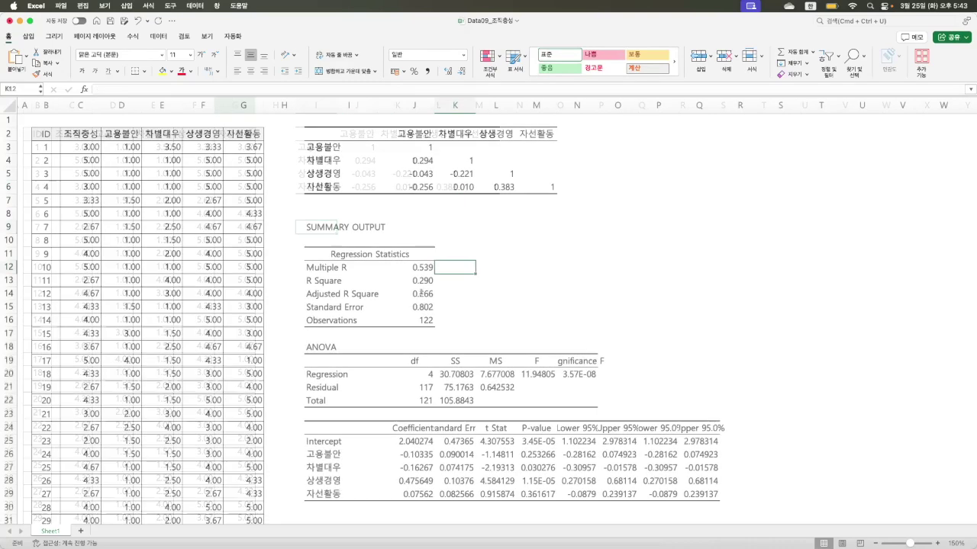
- Compare the regression output's Multiple R with the pairwise correlation coefficients in the matrix to check for multicollinearity
click(471, 330)
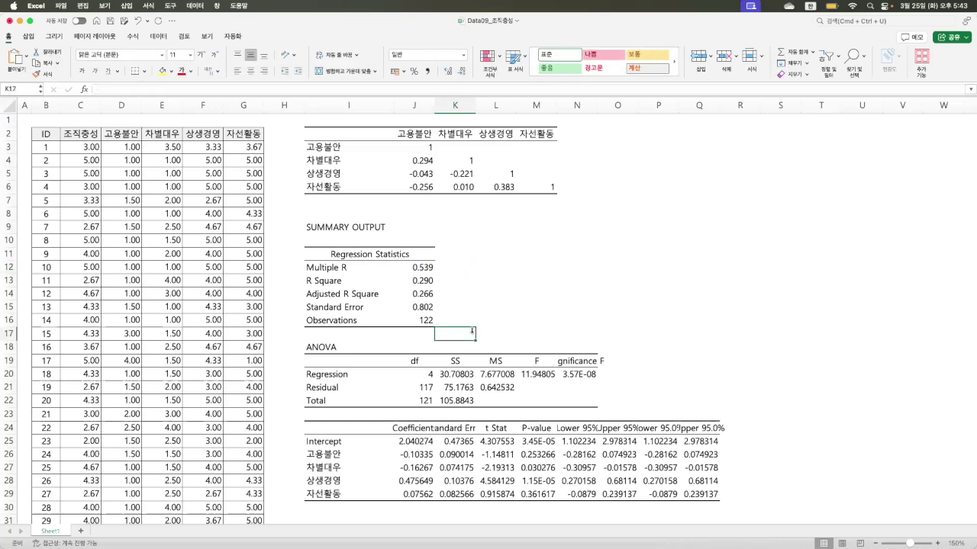
click(495, 292)
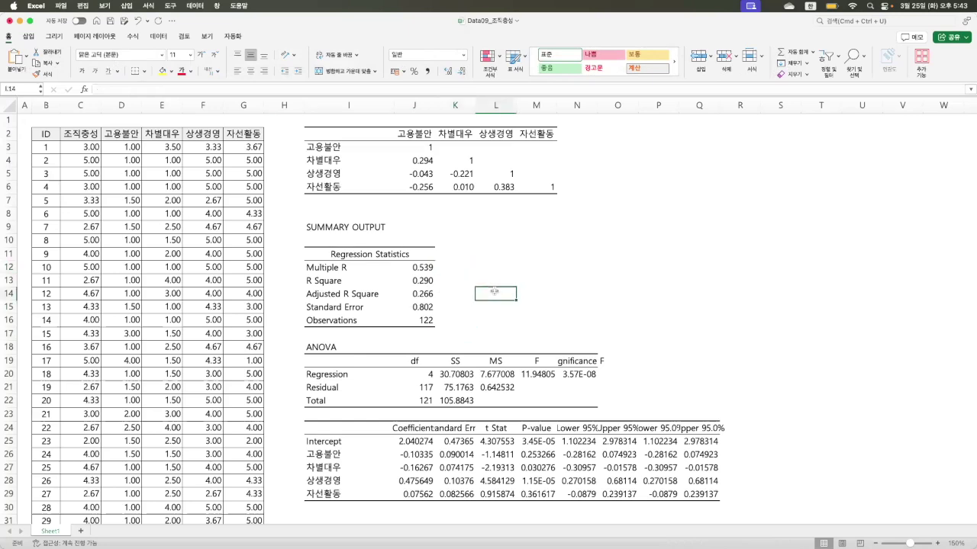
click(335, 268)
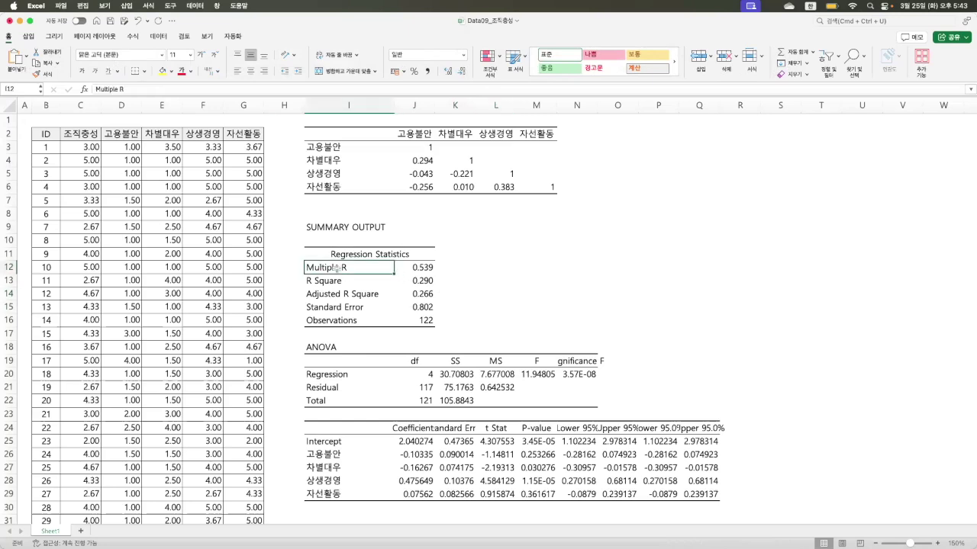
click(423, 268)
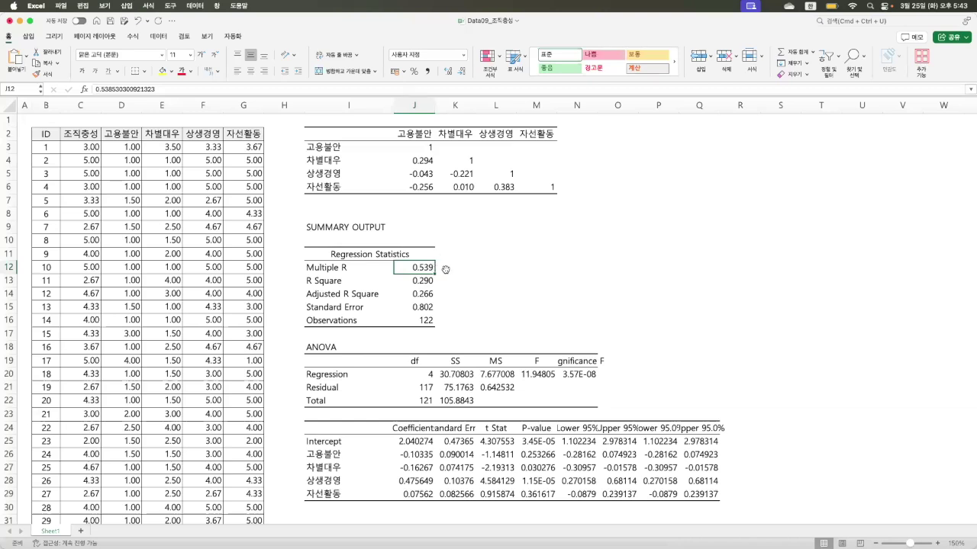
click(428, 161)
click(427, 174)
click(455, 187)
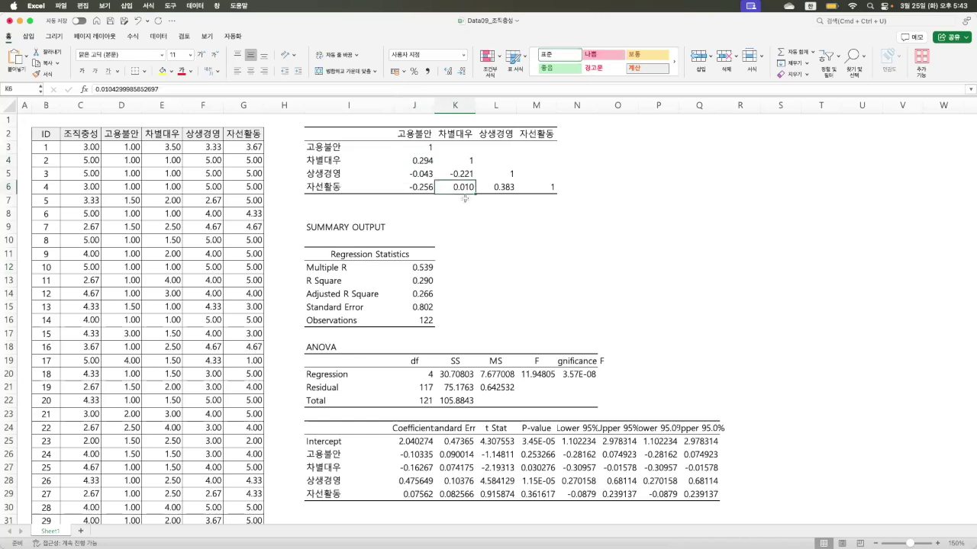
click(500, 186)
click(422, 165)
click(424, 174)
click(424, 186)
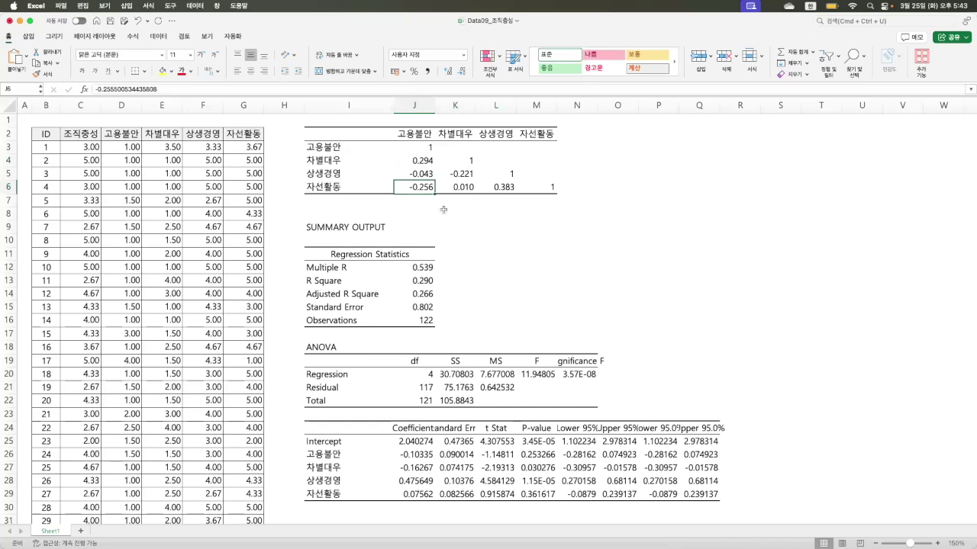
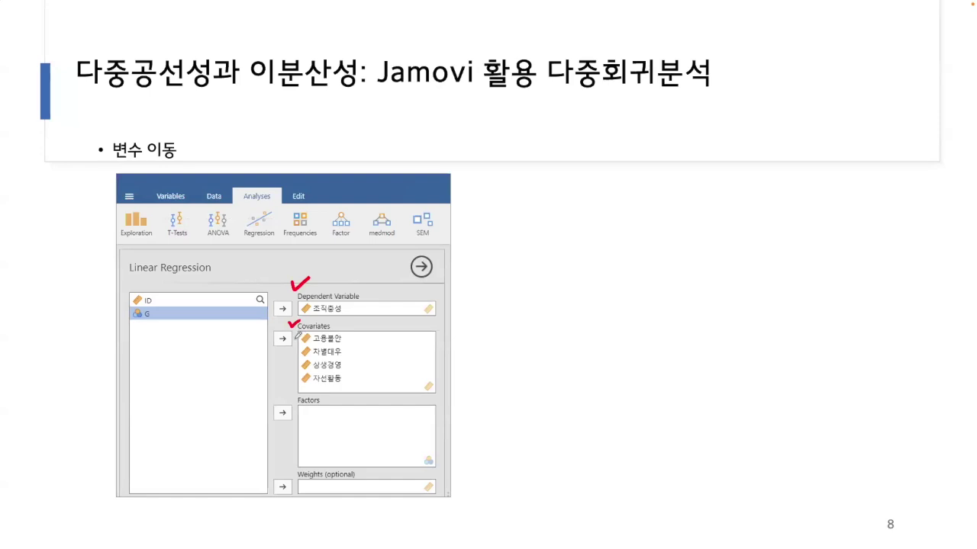
click(294, 366)
click(295, 380)
key(Right)
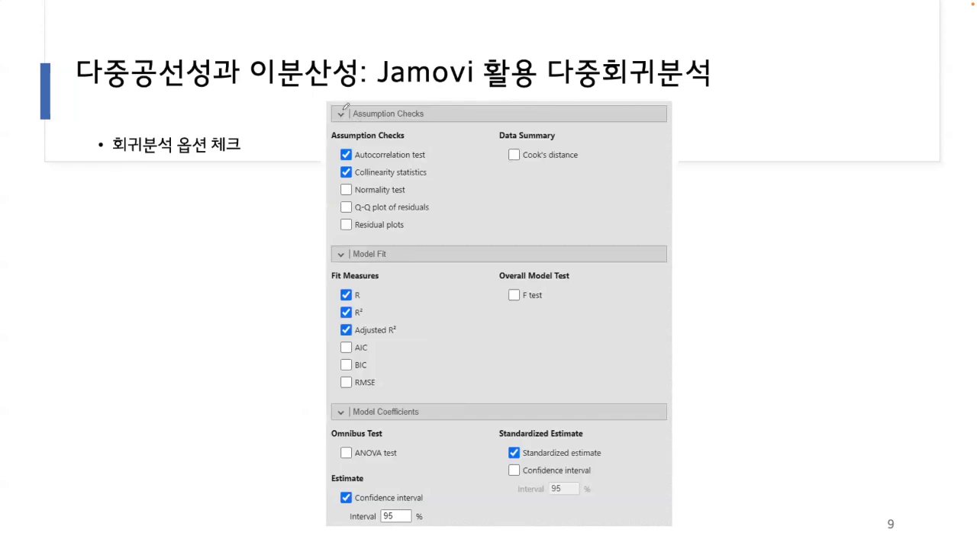
mouse_move(328, 100)
mouse_down()
mouse_move(333, 110)
mouse_move(340, 100)
mouse_up()
click(325, 242)
drag(325, 243, 340, 238)
drag(322, 398, 335, 397)
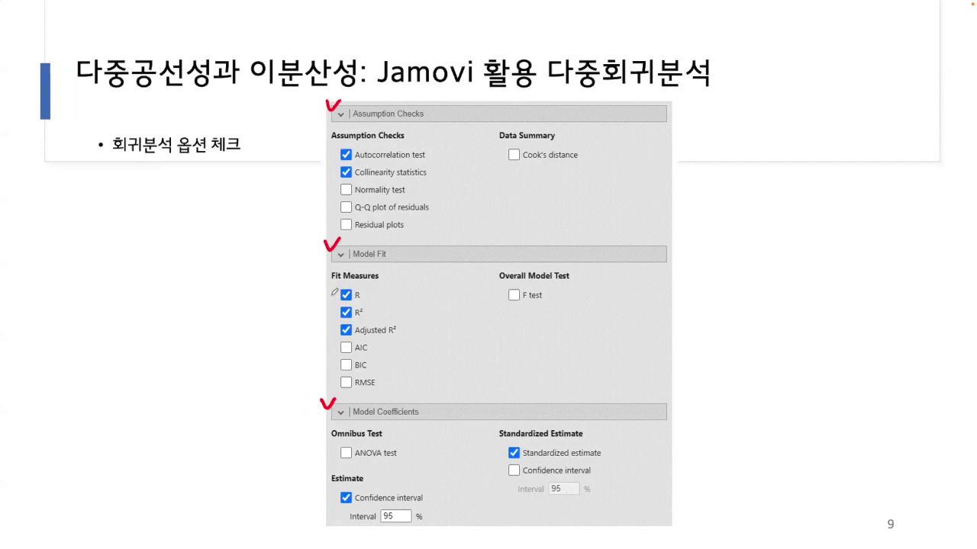
drag(331, 292, 329, 320)
drag(325, 326, 337, 325)
drag(326, 151, 341, 147)
mouse_move(324, 166)
mouse_down()
mouse_move(329, 173)
mouse_move(337, 162)
mouse_up()
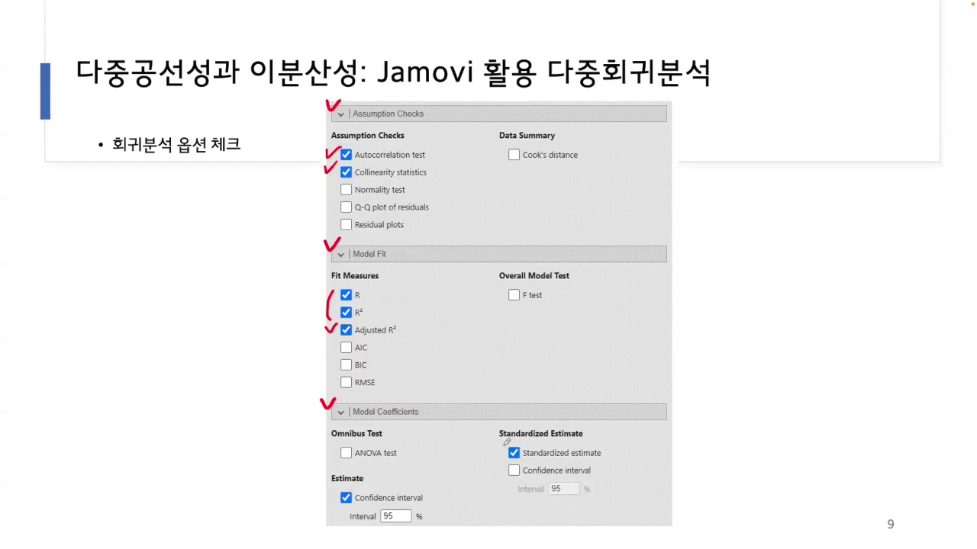
mouse_move(496, 447)
mouse_down()
mouse_move(500, 456)
mouse_move(510, 441)
mouse_up()
mouse_move(325, 488)
mouse_down()
mouse_move(330, 497)
mouse_move(338, 480)
mouse_up()
key(Right)
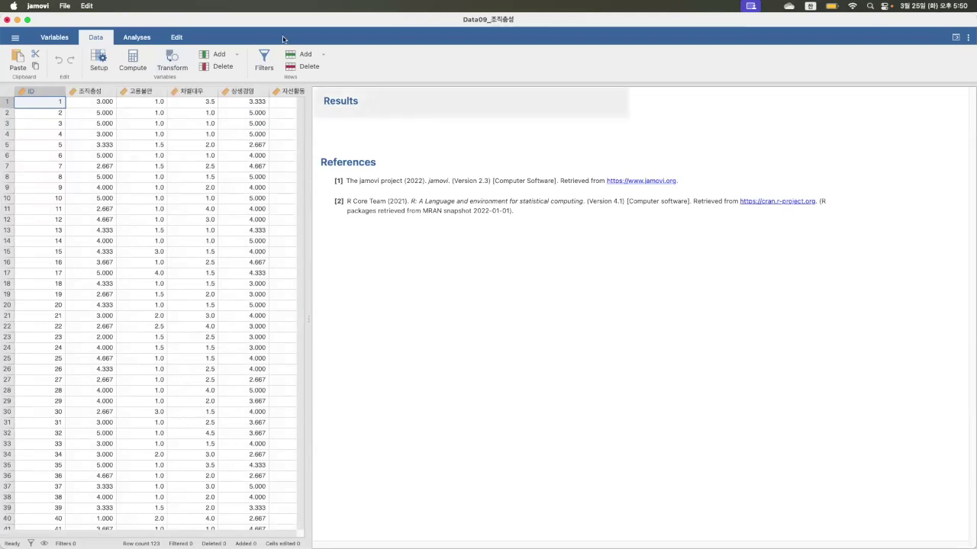
- In Jamovi, start a Linear Regression analysis with 조직충성 as the dependent variable
click(137, 38)
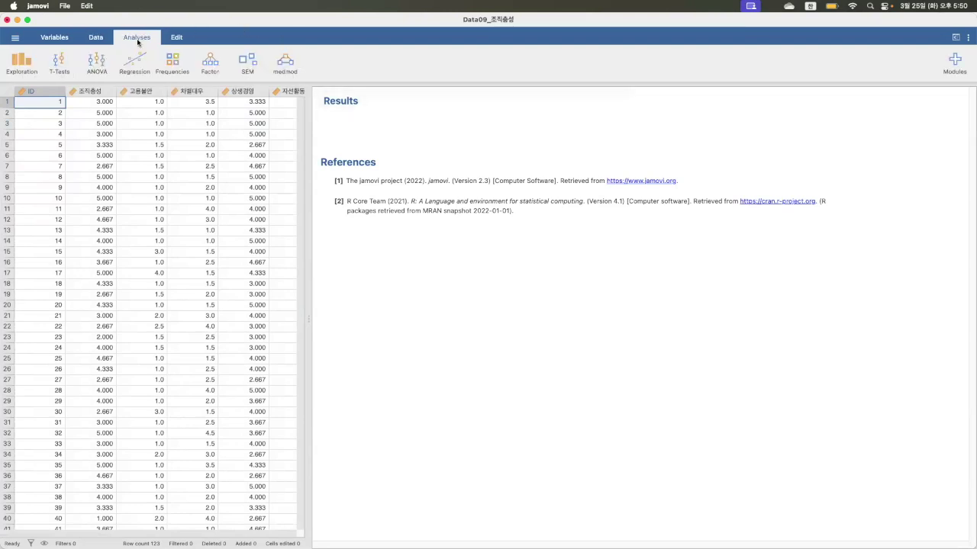
click(139, 65)
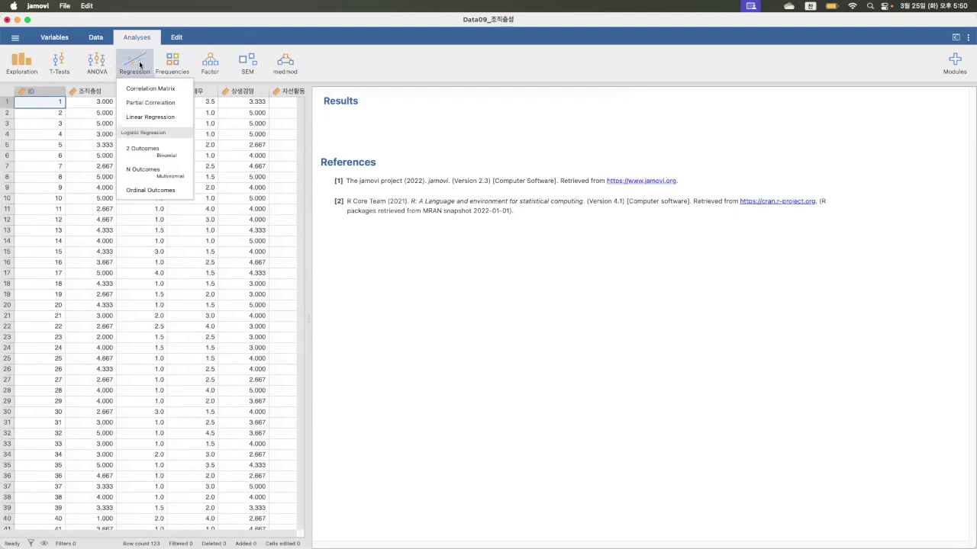
click(142, 119)
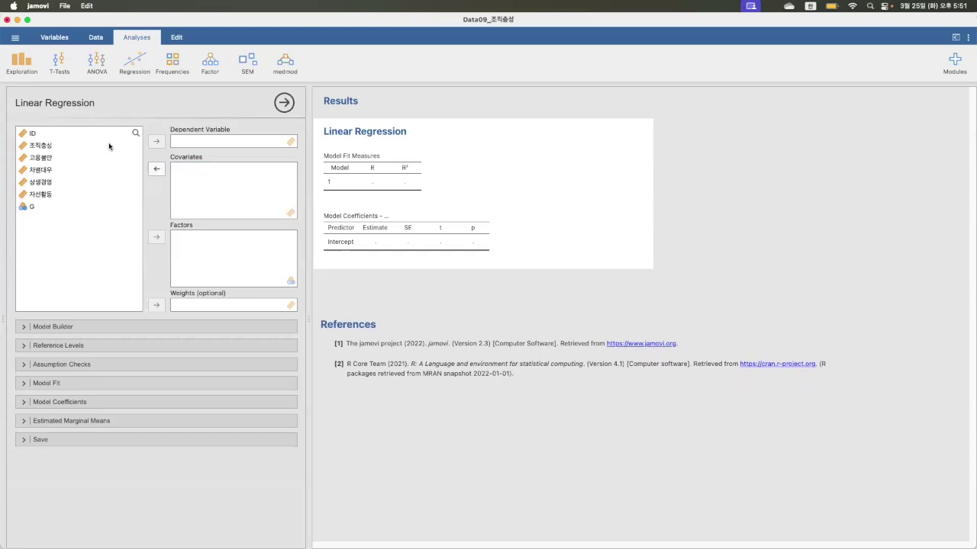
click(48, 148)
click(49, 148)
click(155, 143)
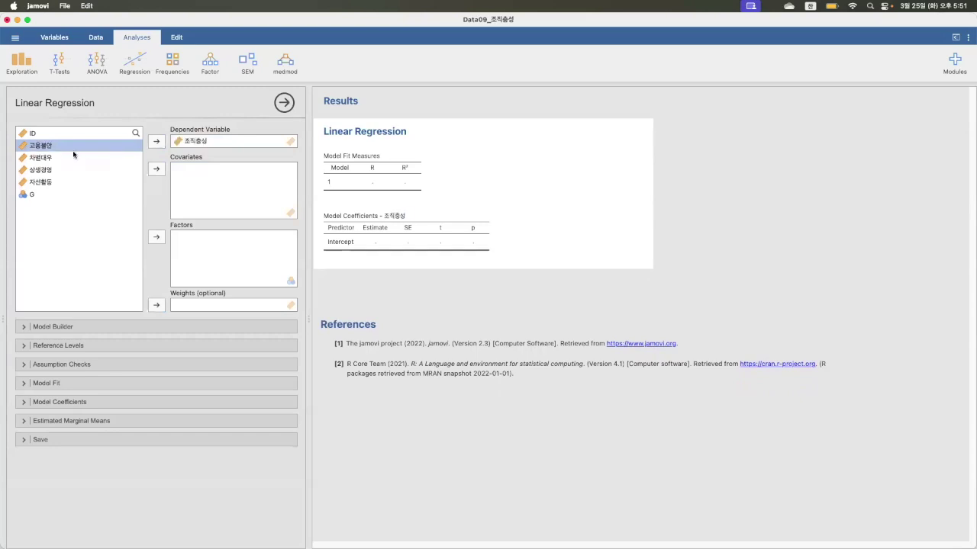
- Add 고용불안, 차별대우, 상생경영 and 자선활동 as covariates of the regression
click(155, 169)
click(155, 169)
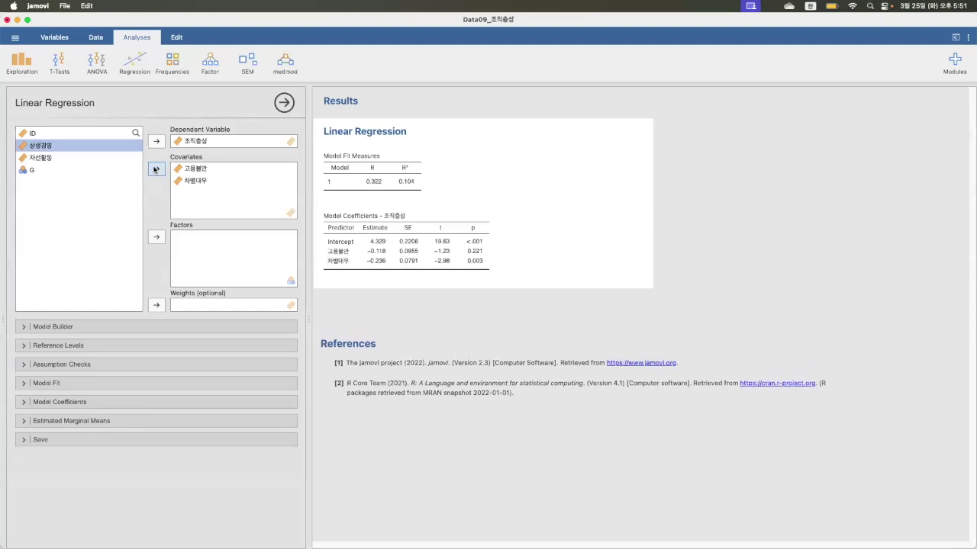
click(155, 170)
click(155, 169)
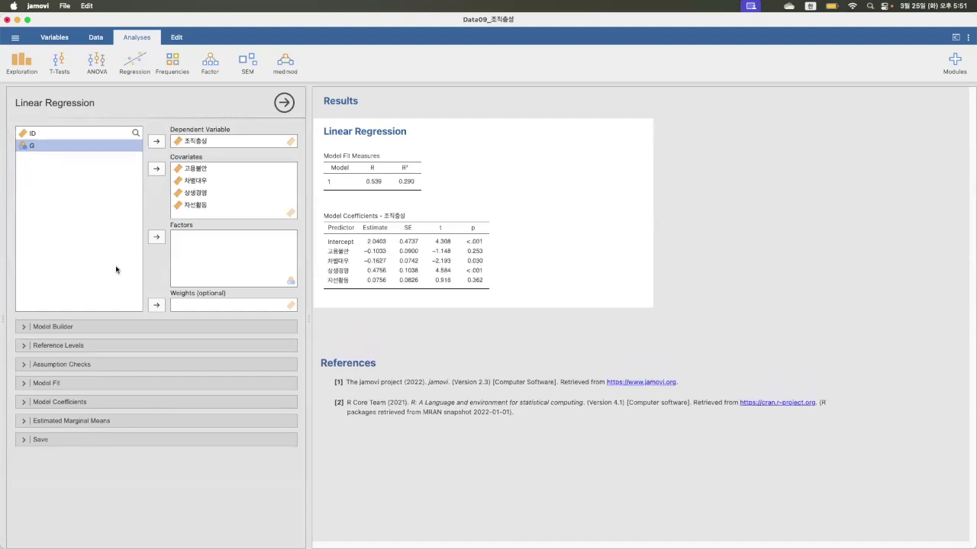
- Expand the Assumption Checks, Model Fit and Model Coefficients option sections of the linear regression
click(22, 365)
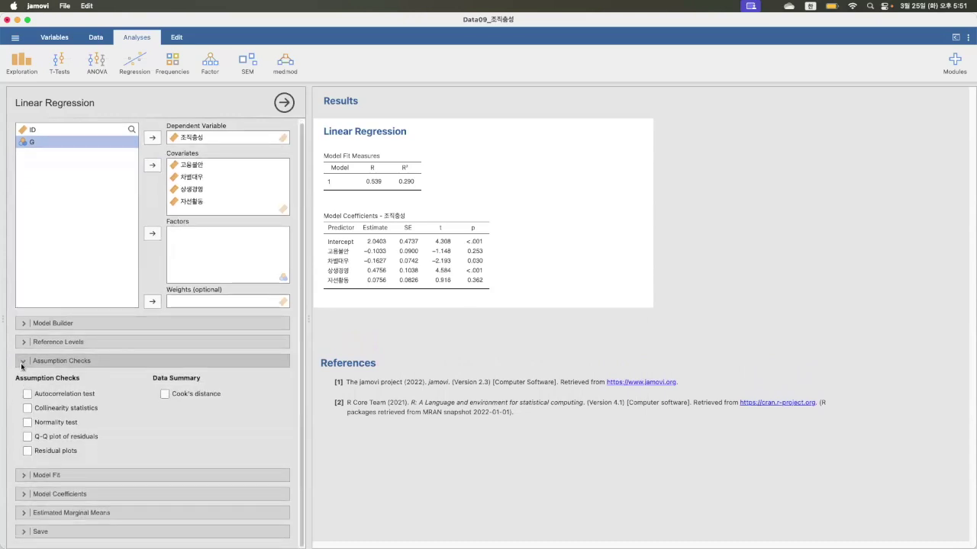
click(21, 475)
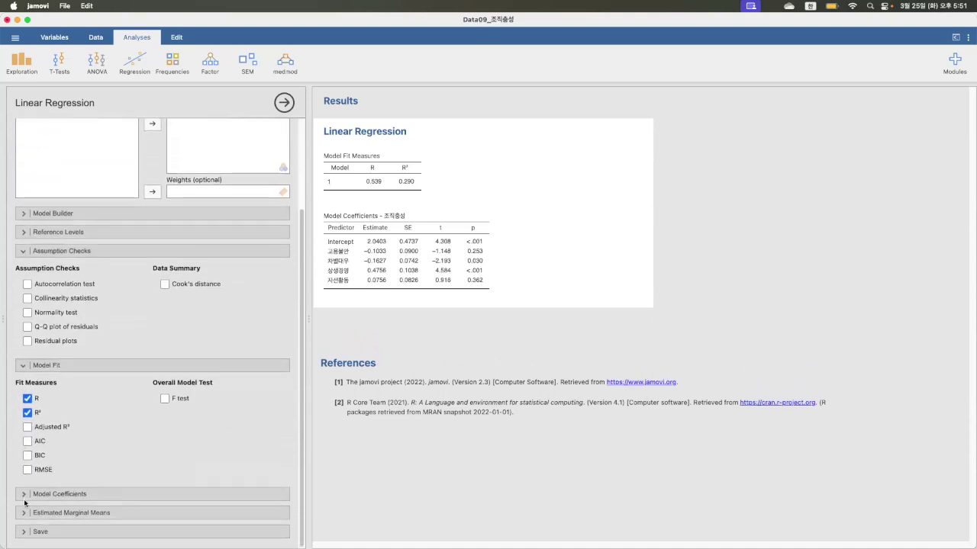
click(24, 494)
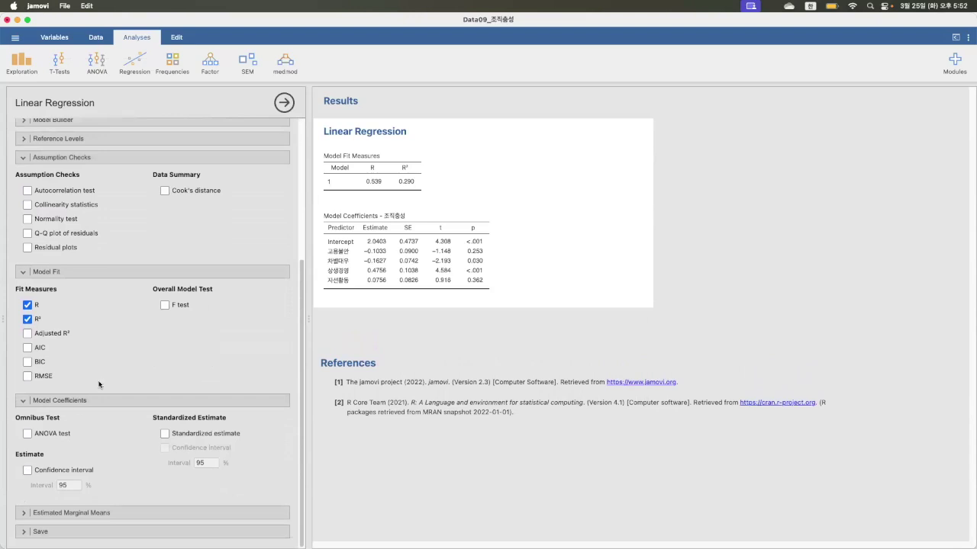
- Enable the autocorrelation test and collinearity statistics among the regression's assumption checks
scroll(102, 384, up, 2)
scroll(102, 384, down, 1)
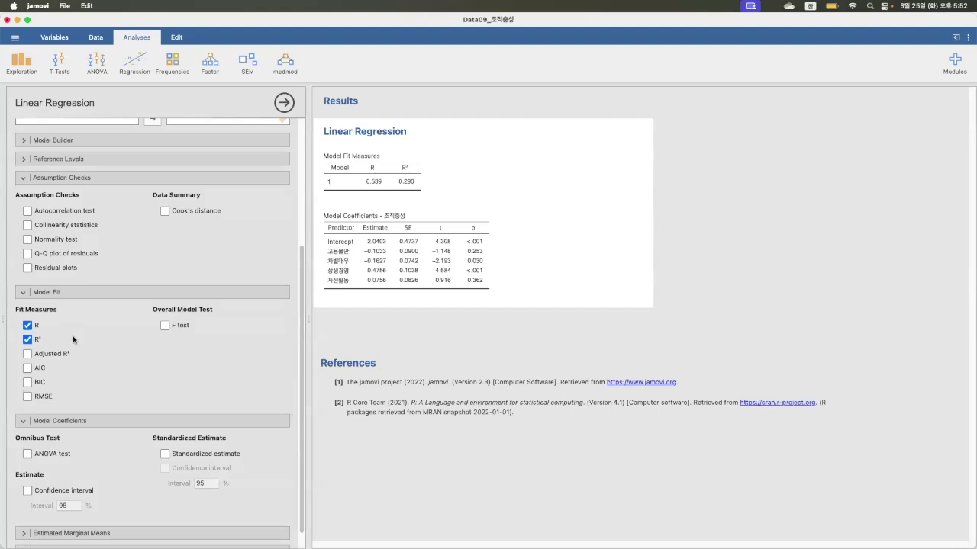
scroll(71, 342, up, 1)
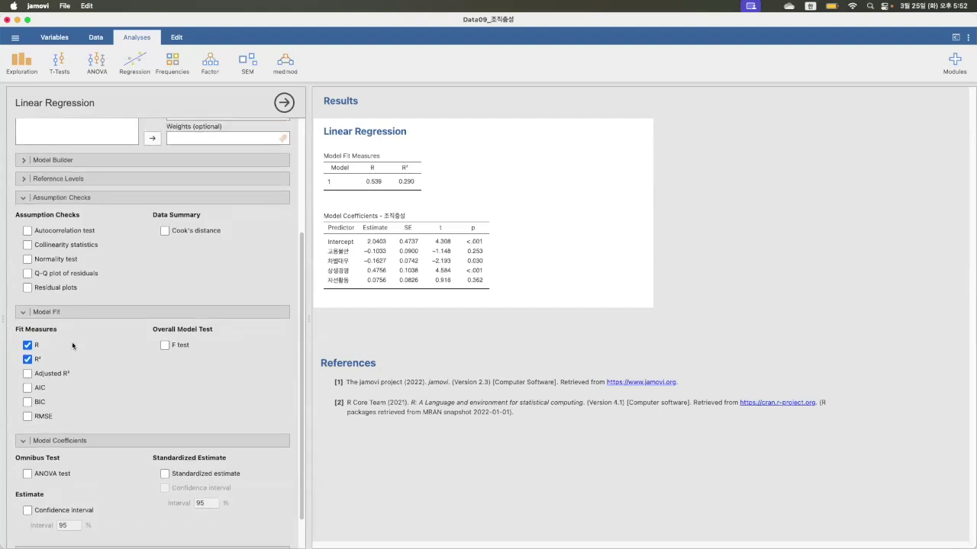
click(29, 234)
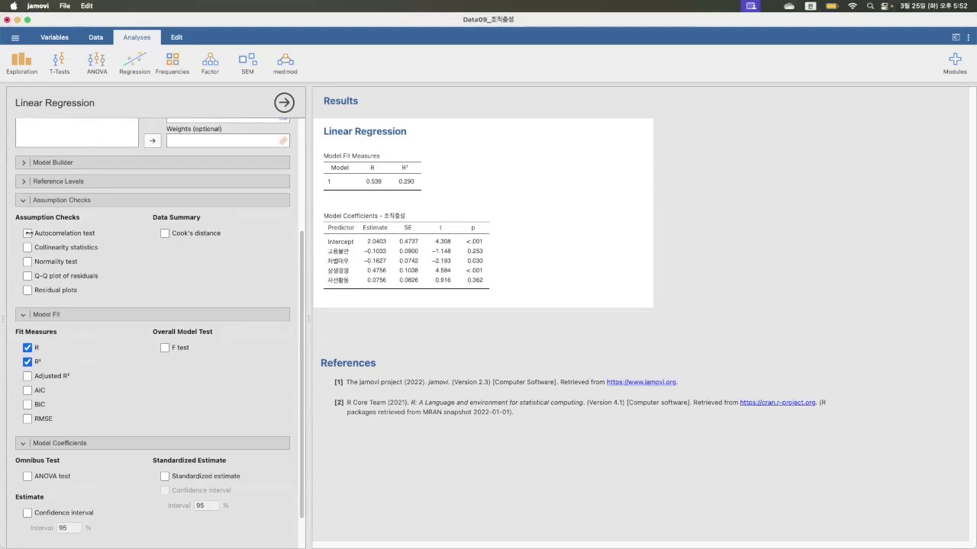
click(28, 234)
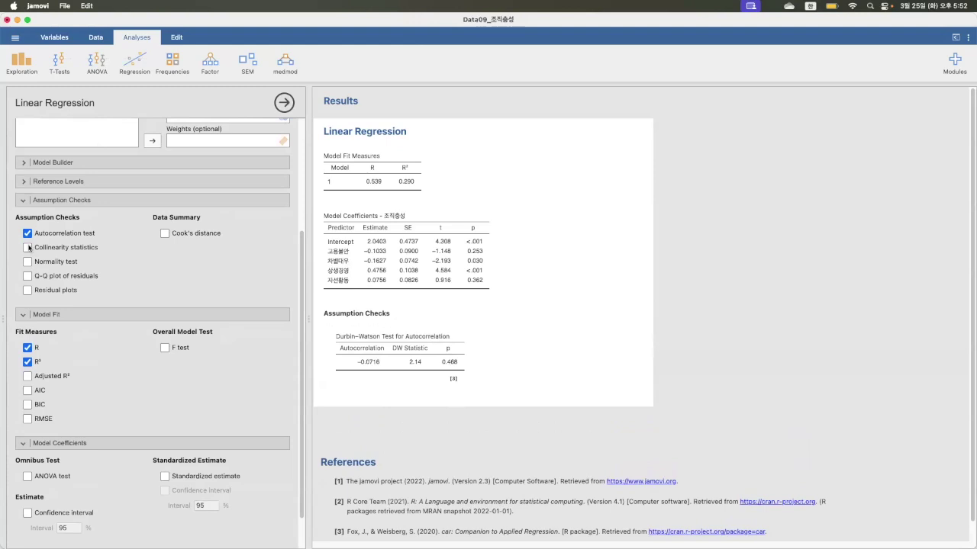
click(28, 247)
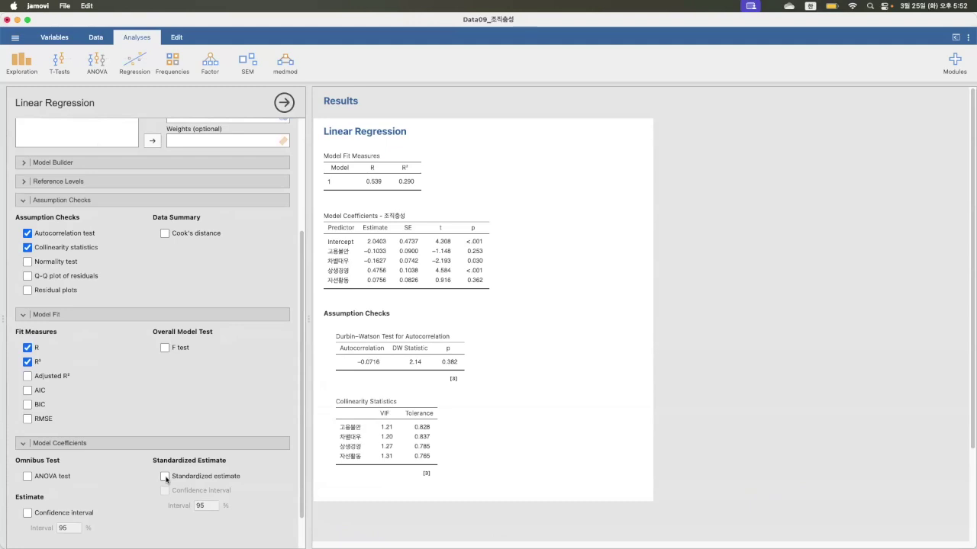
- Include the standardized estimate and the 95% confidence interval of the estimates in the model coefficients
click(165, 476)
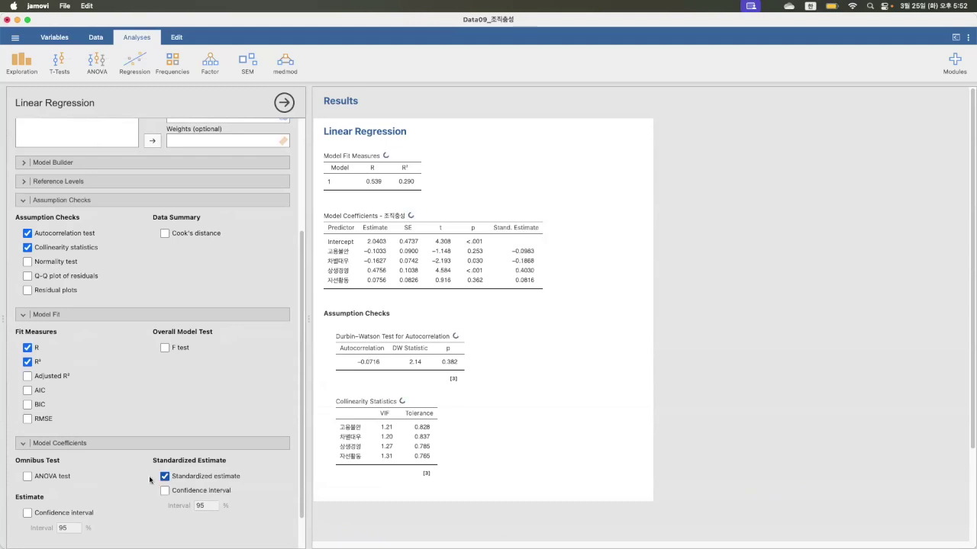
scroll(124, 482, down, 3)
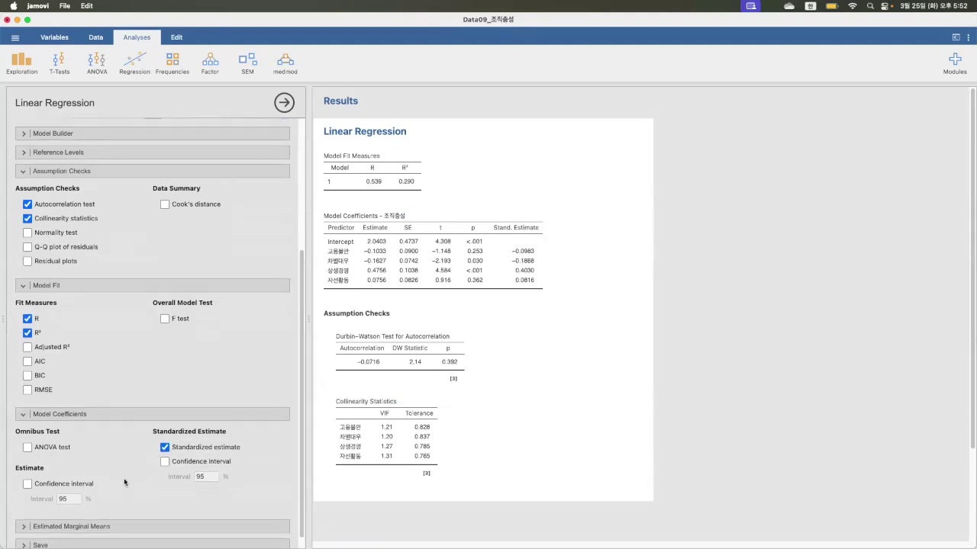
click(28, 471)
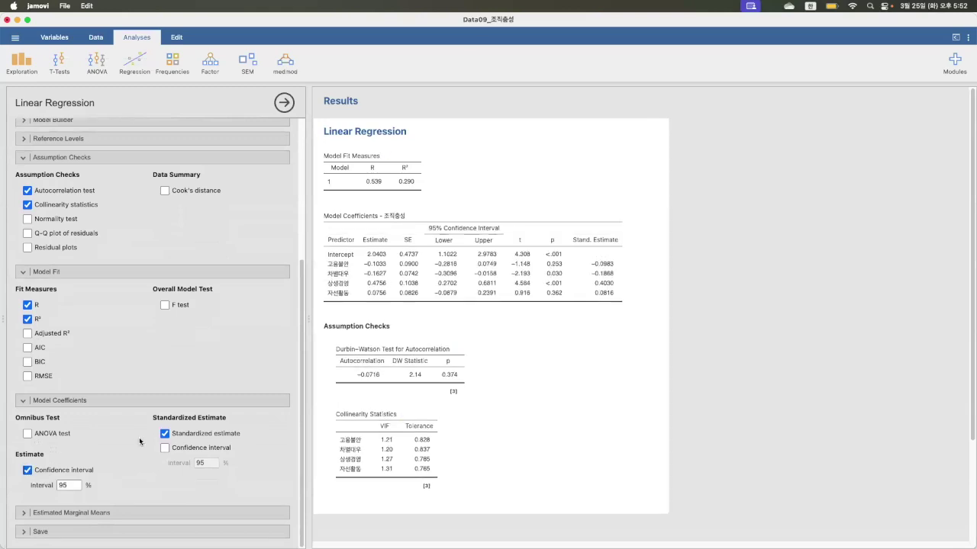
- Add Adjusted R² to the regression's model fit measures
scroll(140, 441, up, 1)
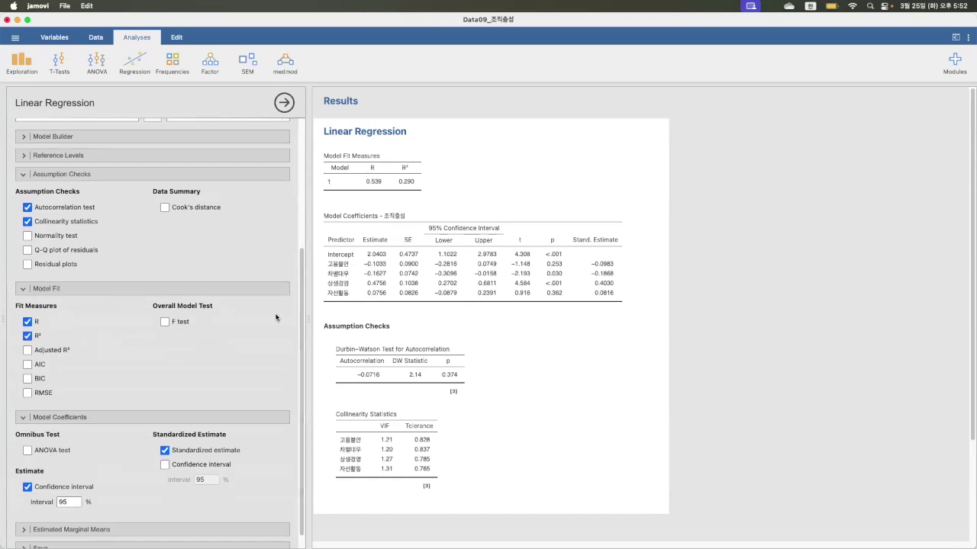
scroll(278, 305, up, 5)
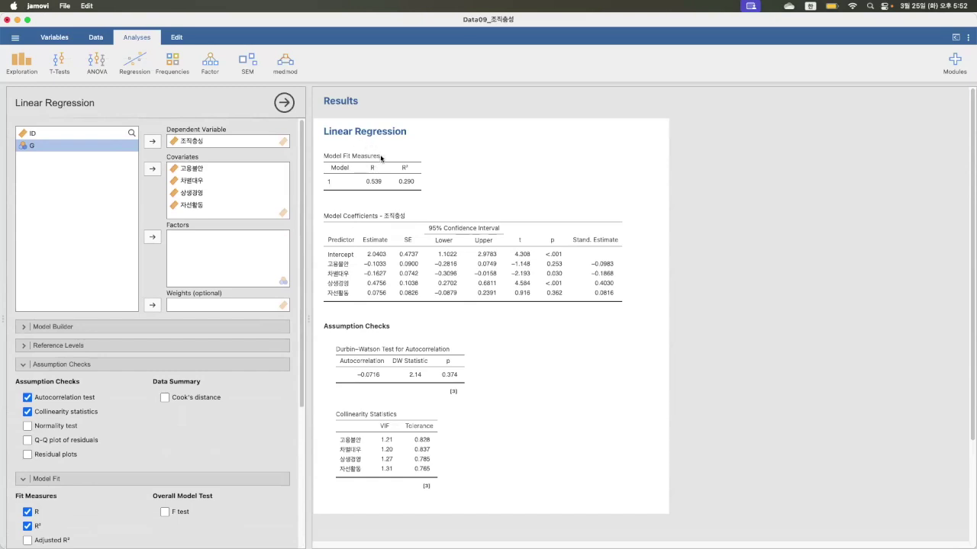
scroll(154, 364, down, 3)
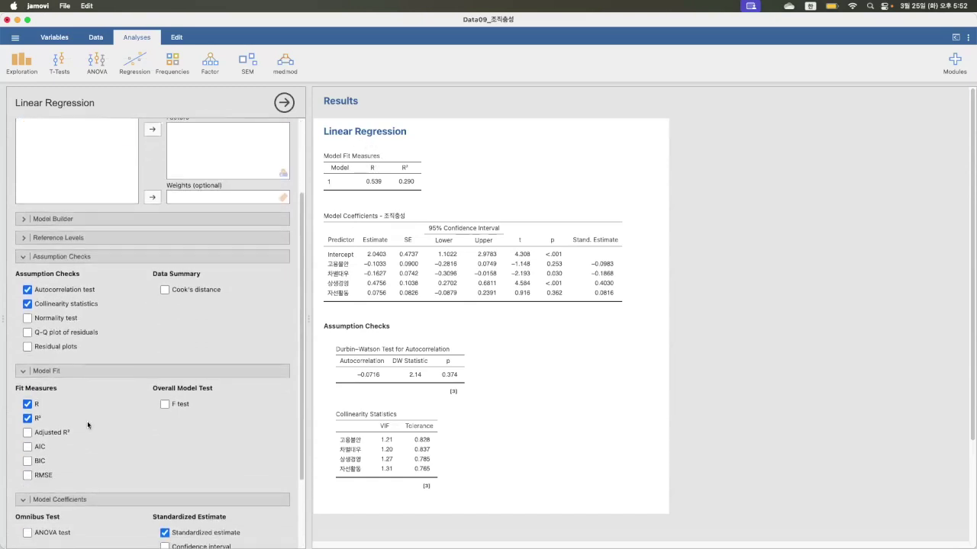
click(53, 431)
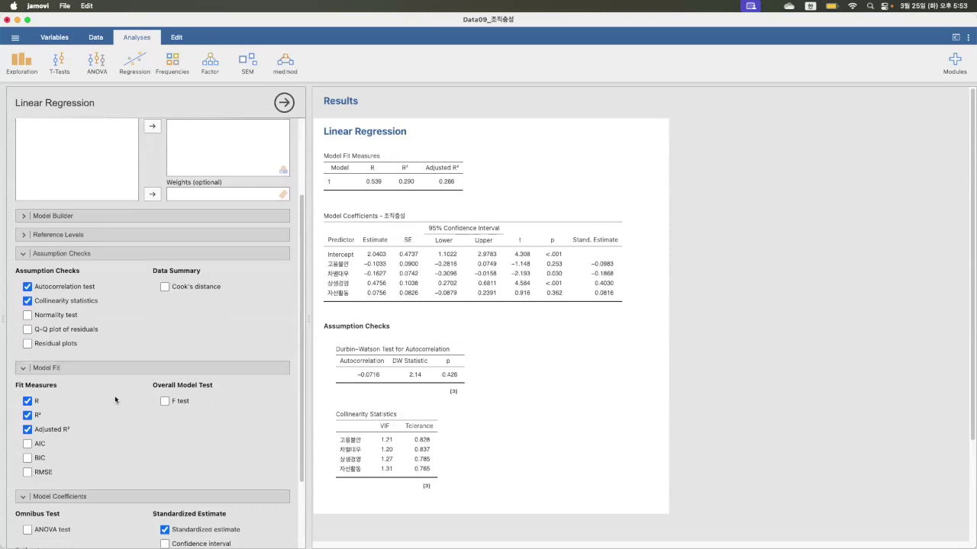
scroll(114, 396, up, 3)
scroll(116, 412, up, 1)
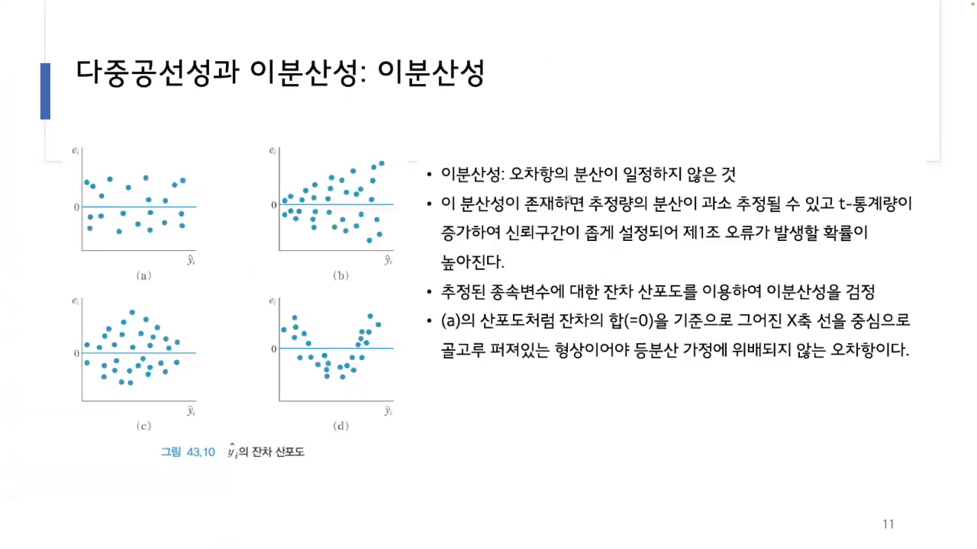
drag(377, 97, 497, 98)
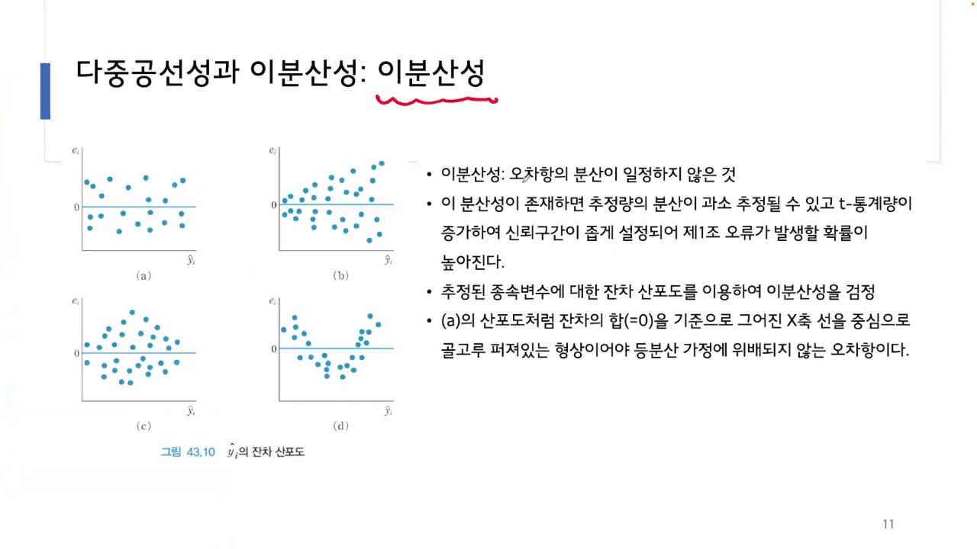
drag(517, 191, 739, 179)
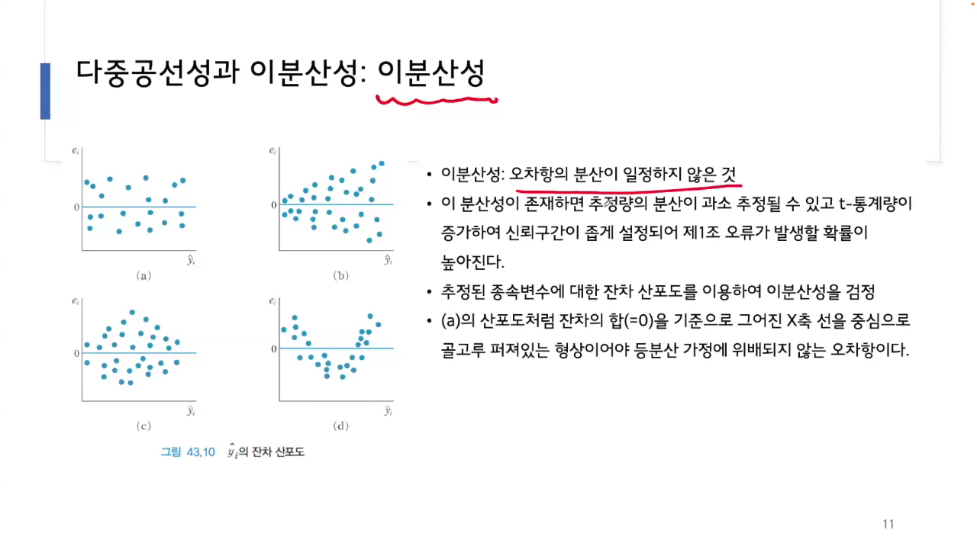